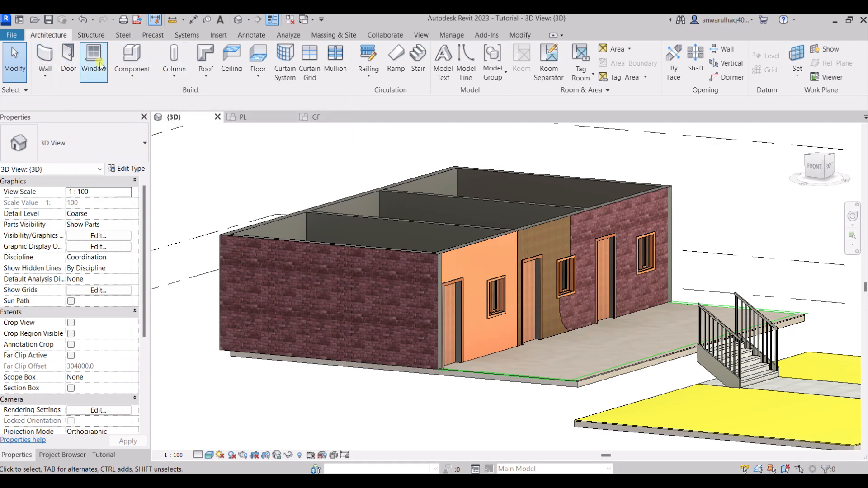
Start placing an architectural M_Rectangular Column and switch to the GF floor plan
left_click(177, 75)
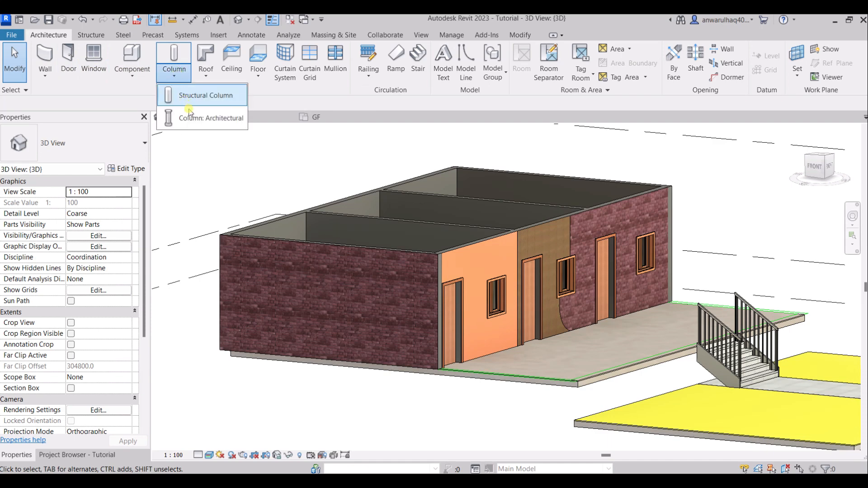
left_click(204, 118)
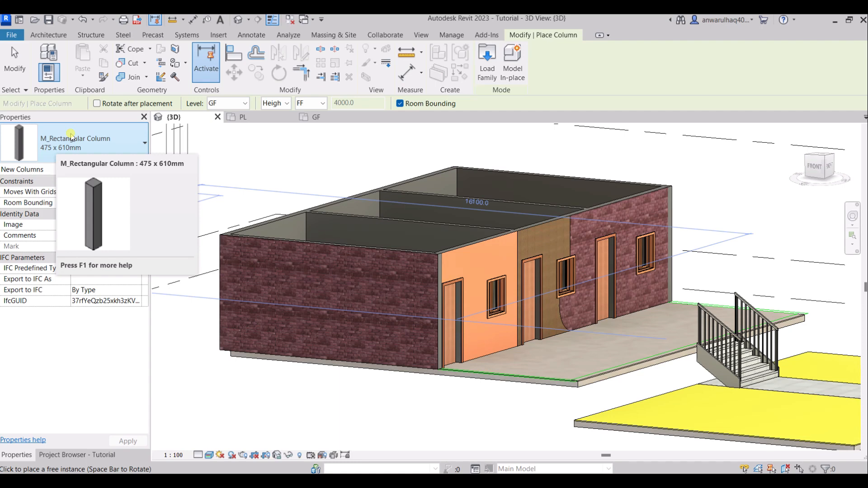
left_click(106, 144)
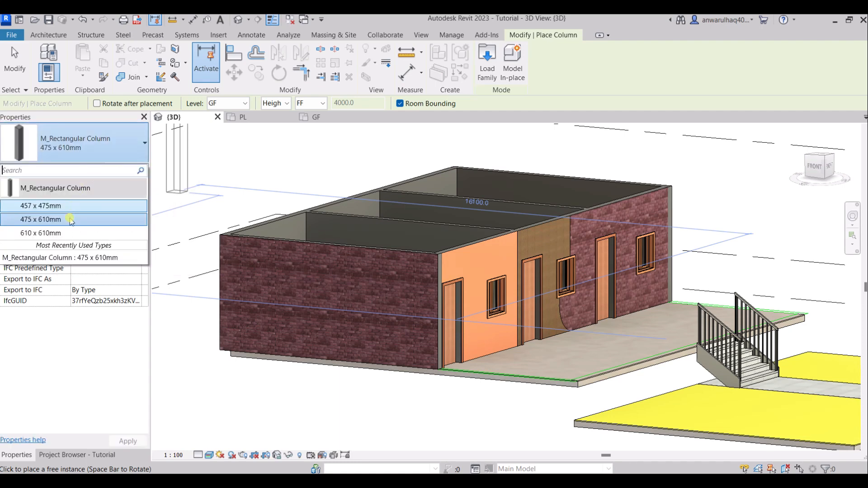
left_click(103, 145)
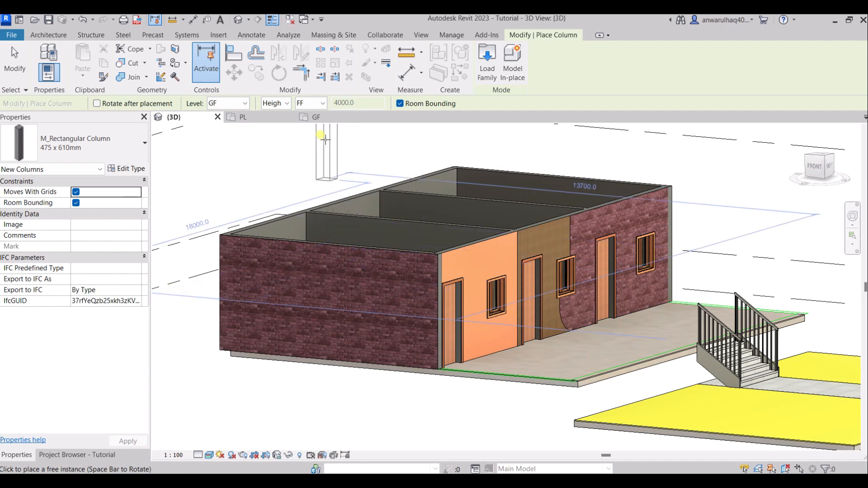
left_click(318, 117)
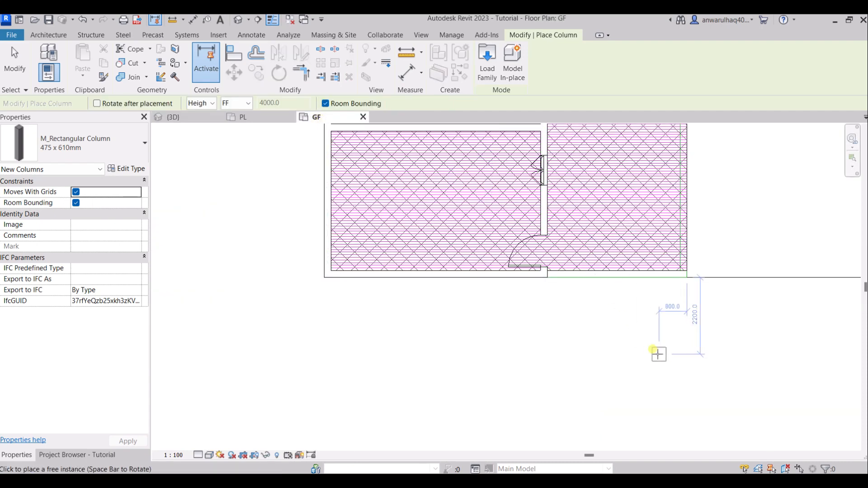
middle_click_drag(659, 352, 603, 395)
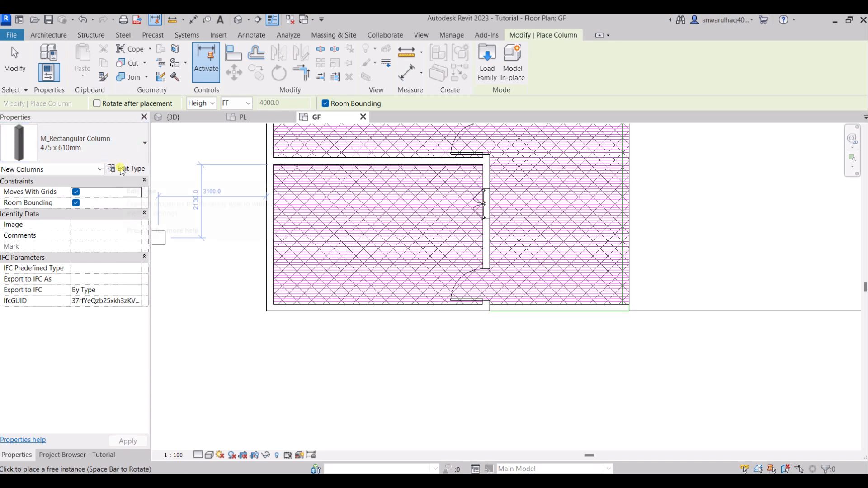
Duplicate the 475 x 610mm rectangular column type under the name 400 x 400 mm 2
left_click(122, 170)
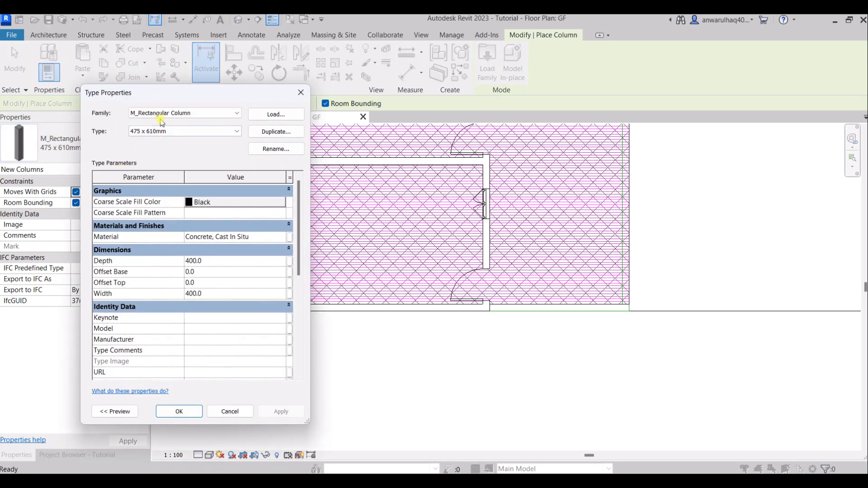
left_click(145, 132)
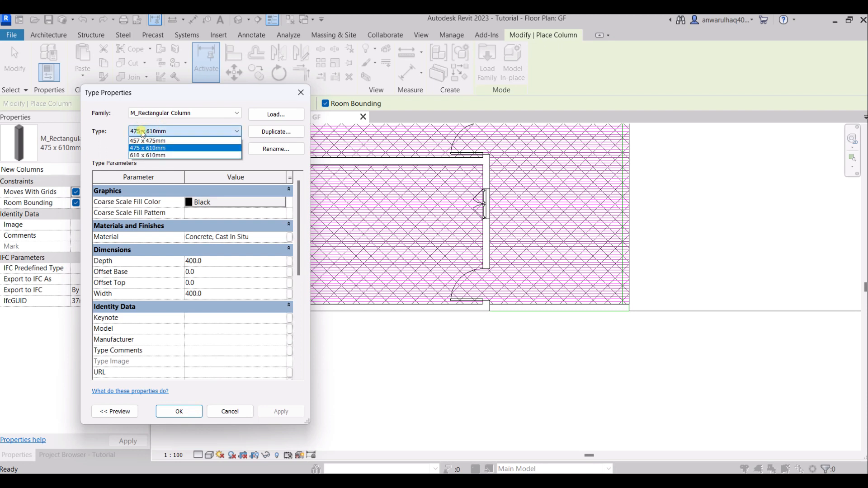
left_click(143, 134)
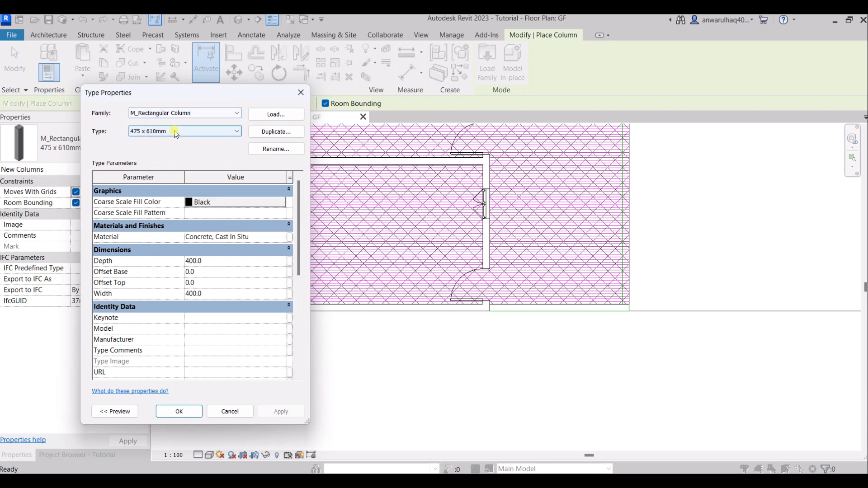
left_click(267, 133)
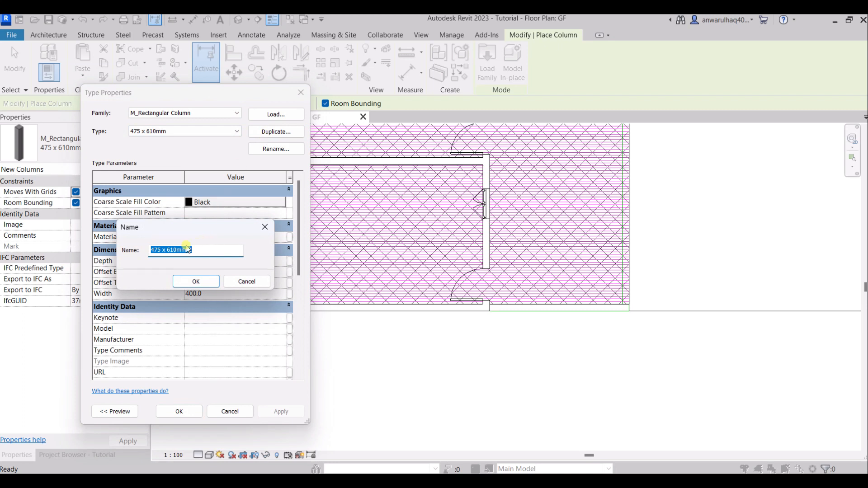
left_click(153, 245)
left_click(194, 282)
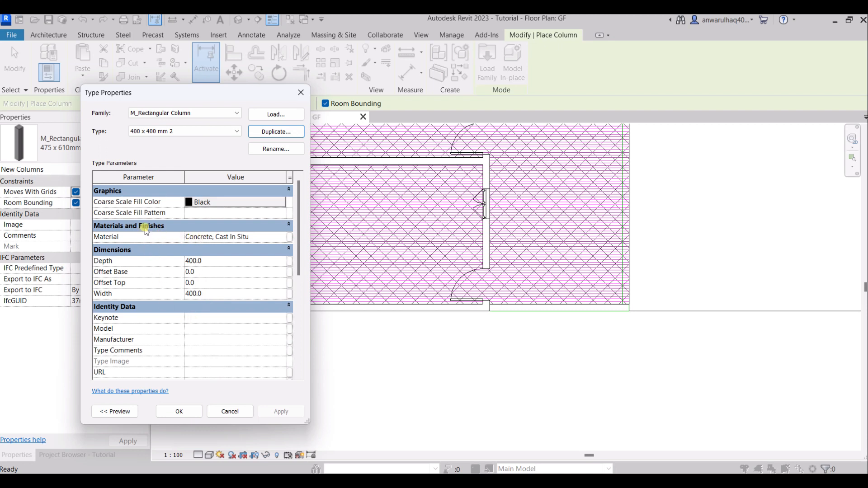
Choose Concrete, Cast In Situ as the new column type's material and accept the type properties
left_click(223, 237)
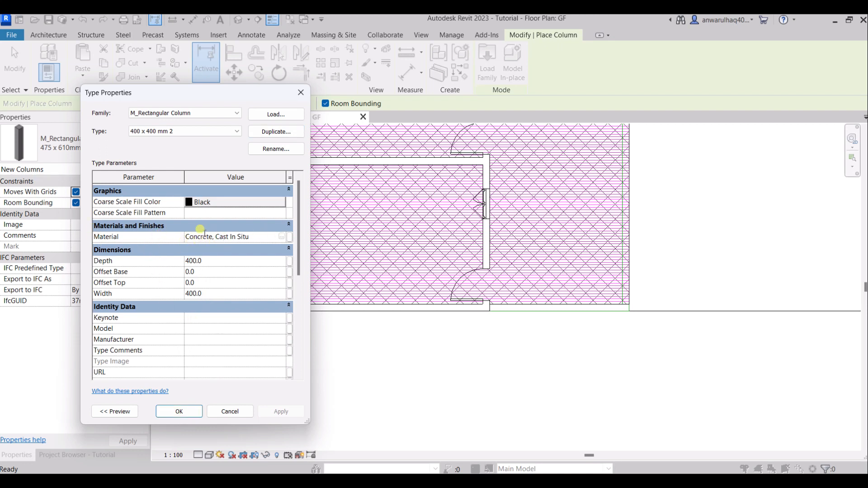
left_click(282, 237)
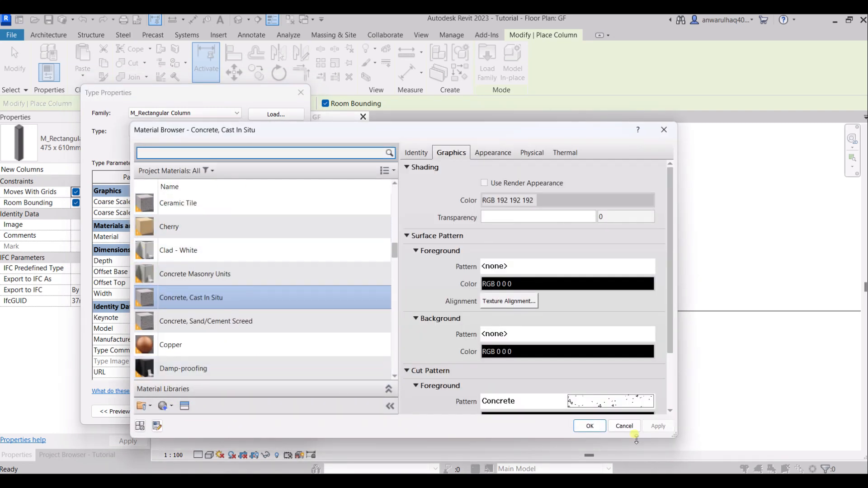
left_click(589, 426)
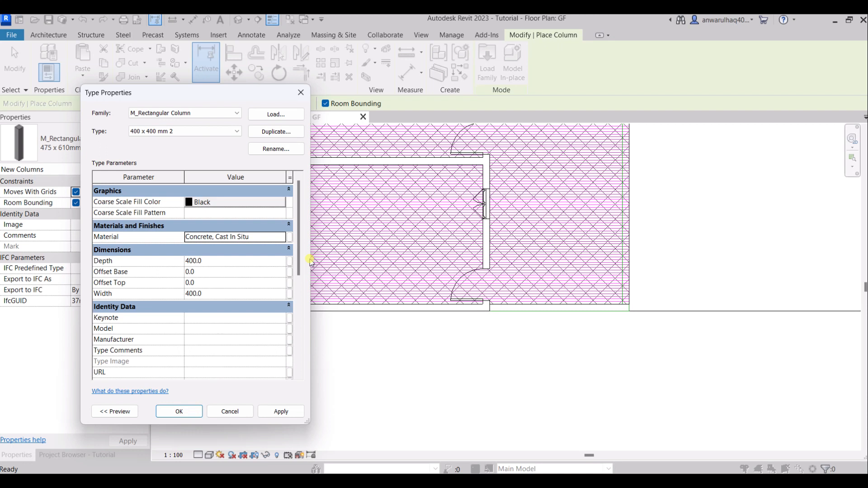
left_click(177, 411)
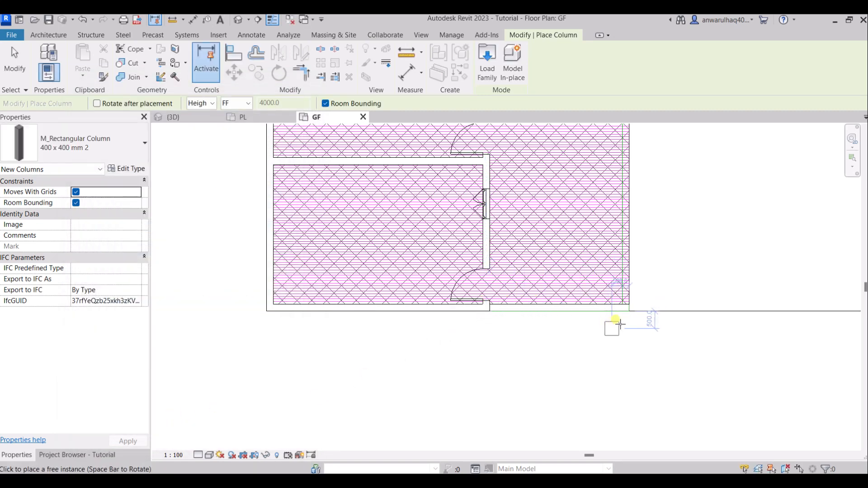
Place a 400 x 400 mm 2 column with its height up to FF at the veranda's lower outer corner
scroll(620, 324, "up", 2)
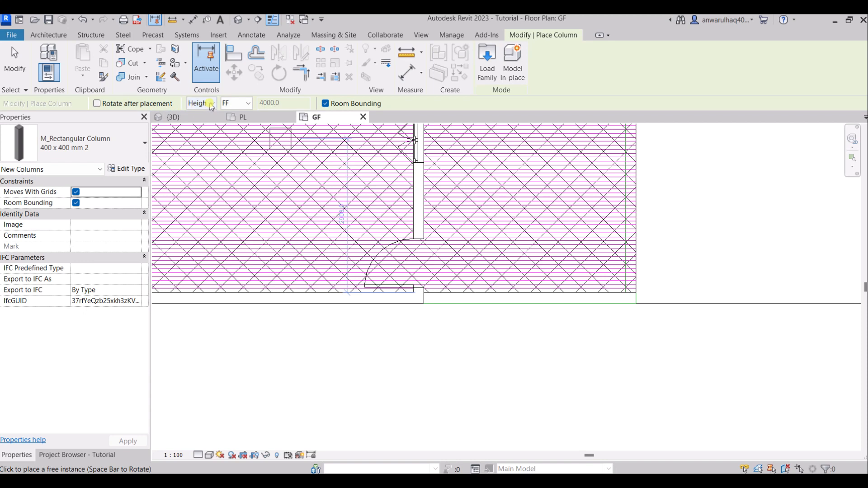
left_click(249, 104)
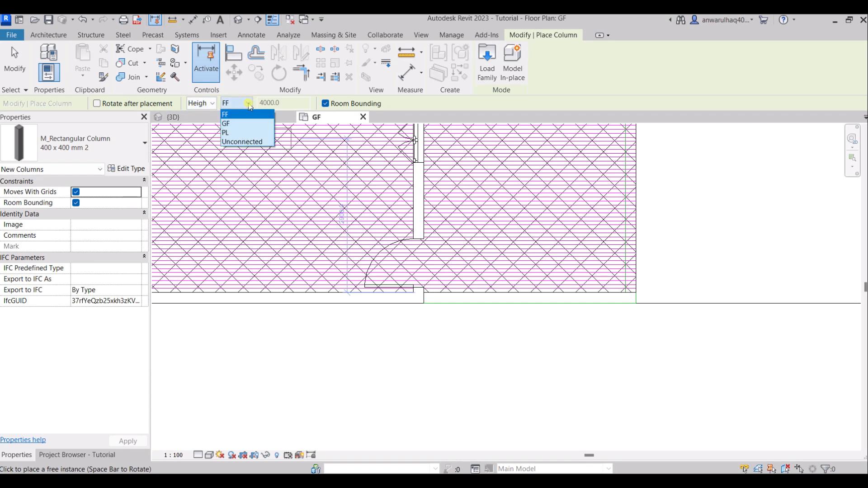
left_click(249, 105)
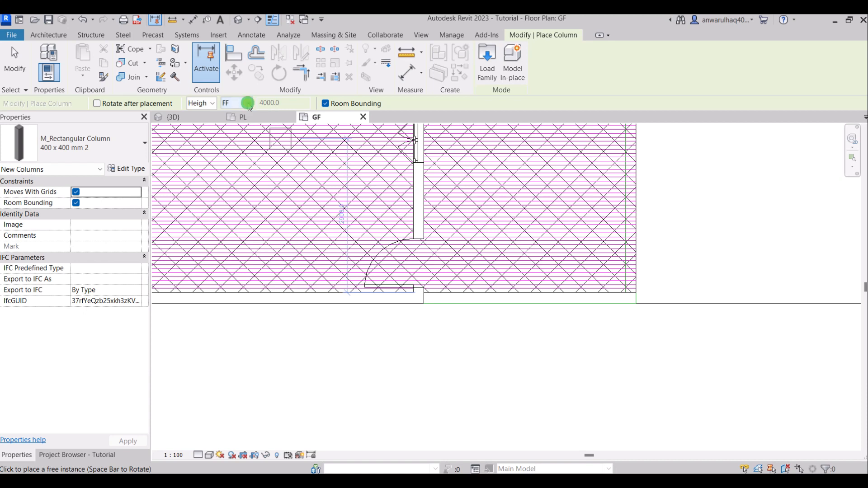
left_click(327, 120)
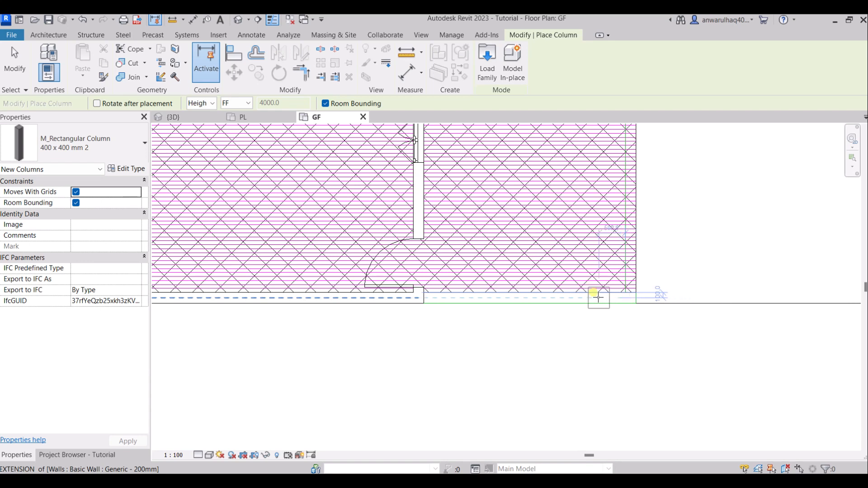
left_click(626, 294)
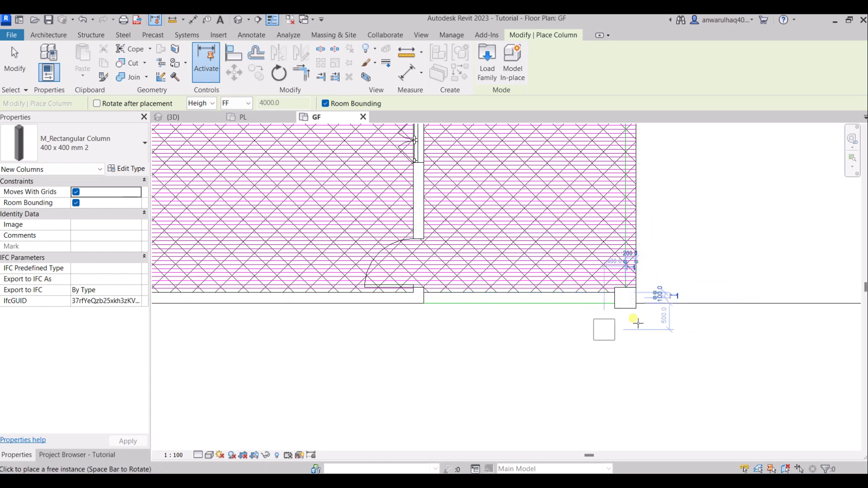
Examine the placed corner column and its height in the 3D view
left_click(192, 119)
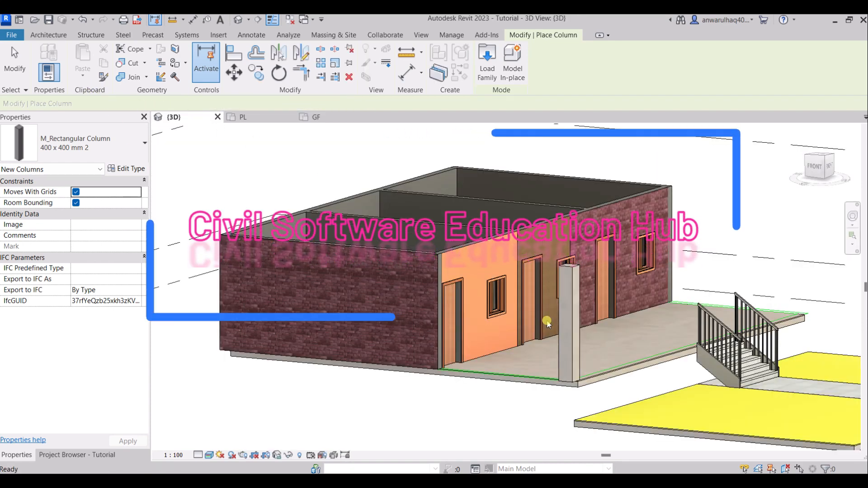
scroll(568, 348, "up", 2)
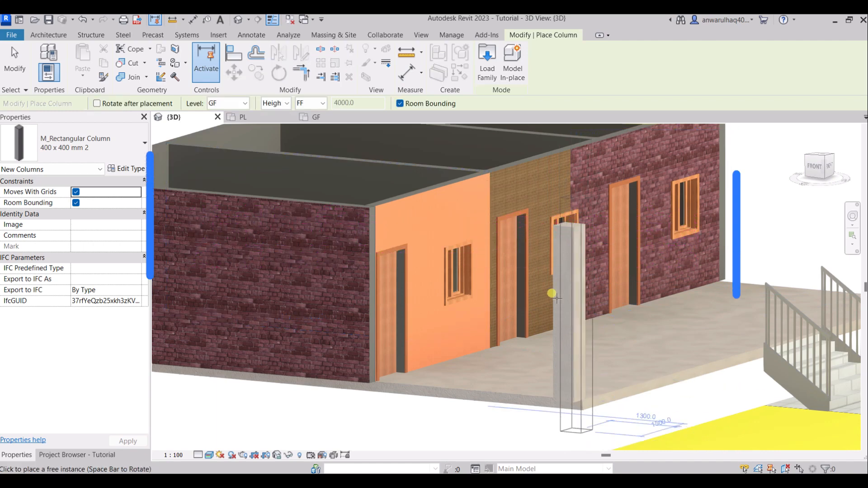
left_click(556, 226)
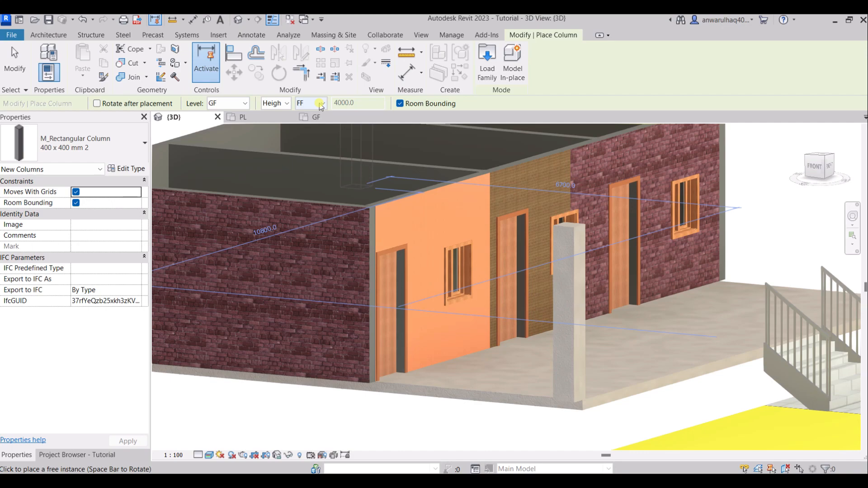
Return to the GF plan and place a second column on the veranda's outer edge, aligned with the lower partition wall
left_click(326, 117)
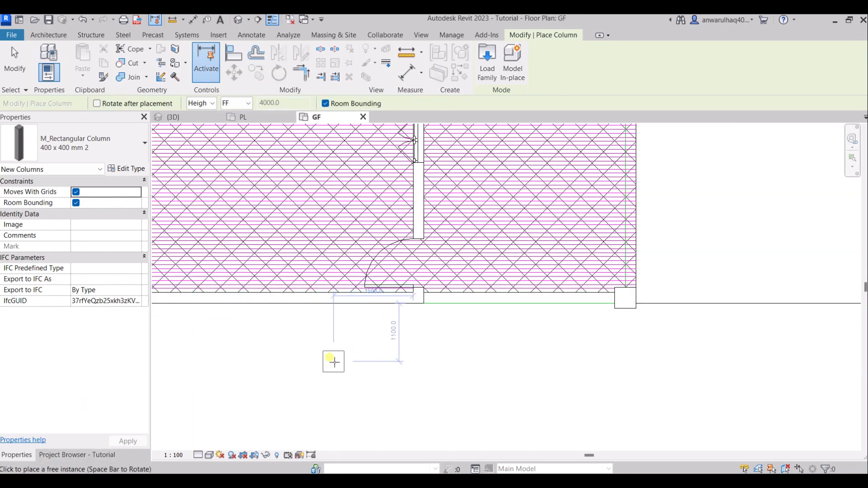
scroll(305, 344, "down", 1)
scroll(276, 308, "down", 1)
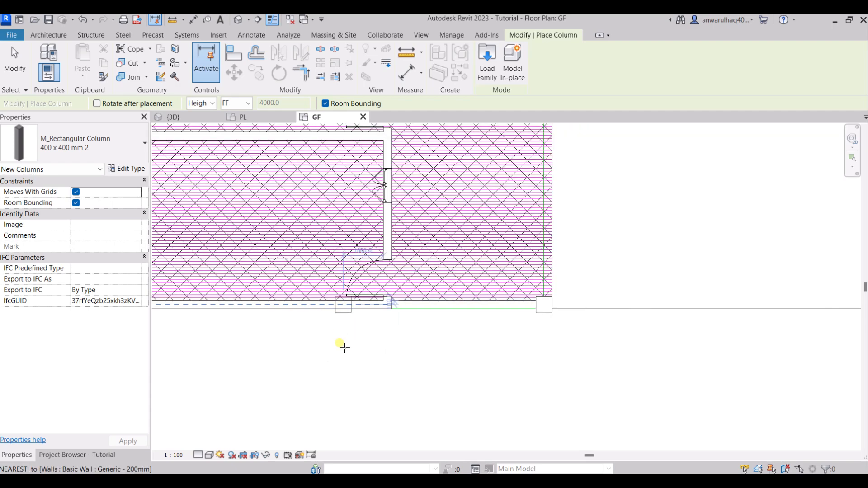
middle_click_drag(348, 330, 340, 438)
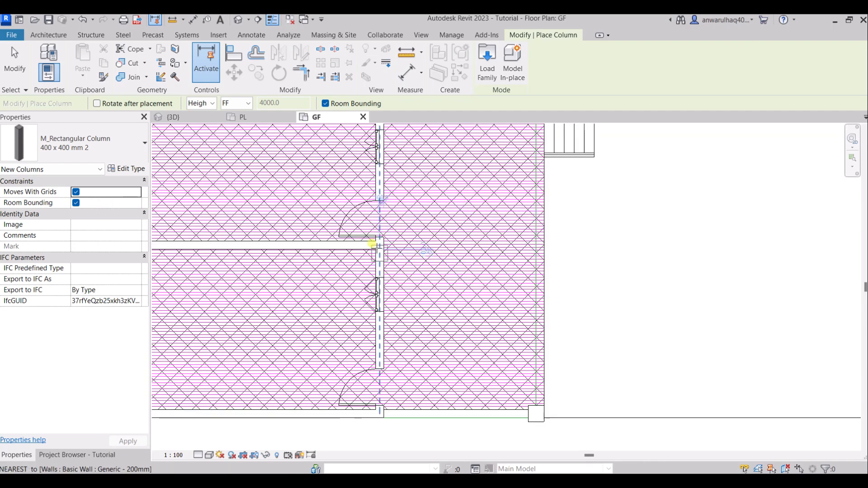
left_click(537, 246)
scroll(551, 248, "down", 1)
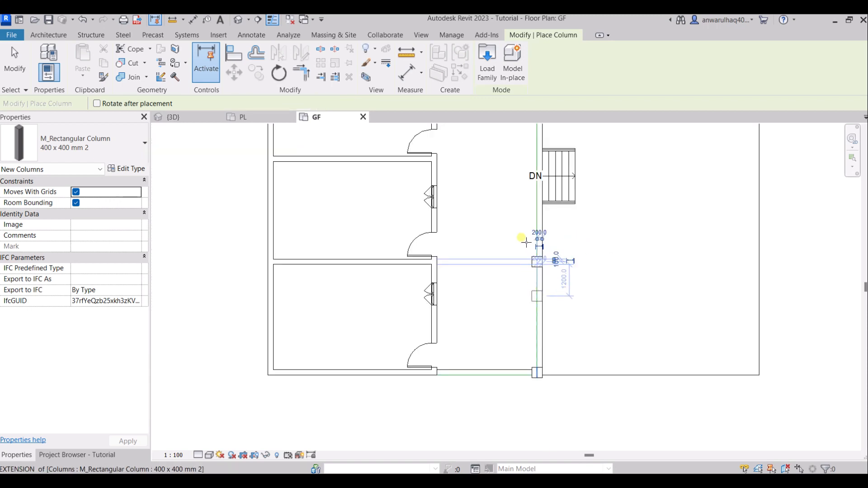
Place a third column on the veranda's outer edge beside the stairs, aligned with the upper partition wall
middle_click_drag(527, 239, 525, 375)
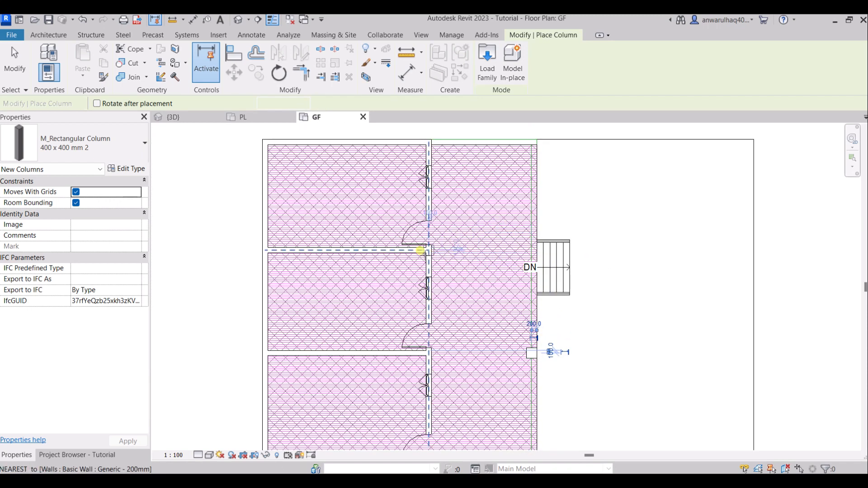
scroll(531, 249, "up", 2)
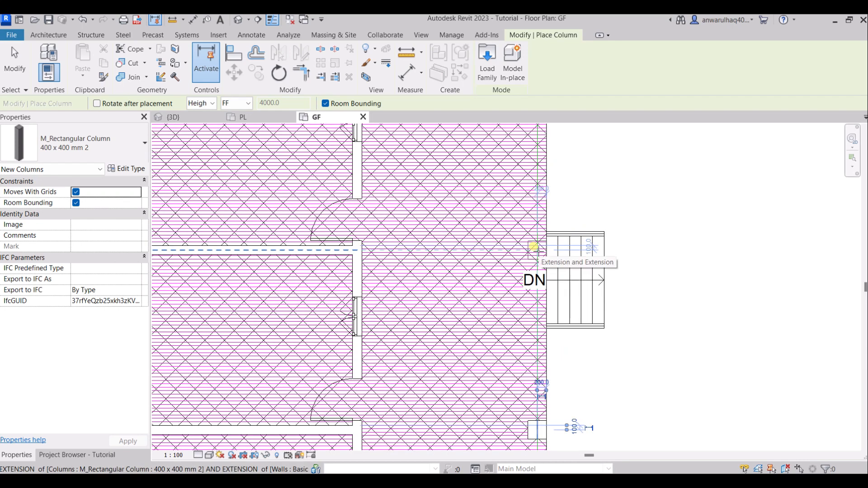
left_click(536, 249)
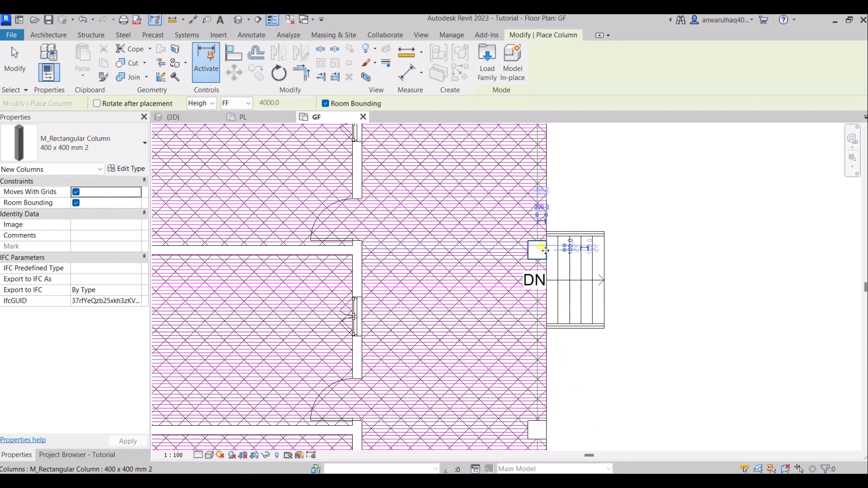
Place a fourth column at the veranda's upper outer corner, in line with the building's end wall
scroll(546, 249, "down", 1)
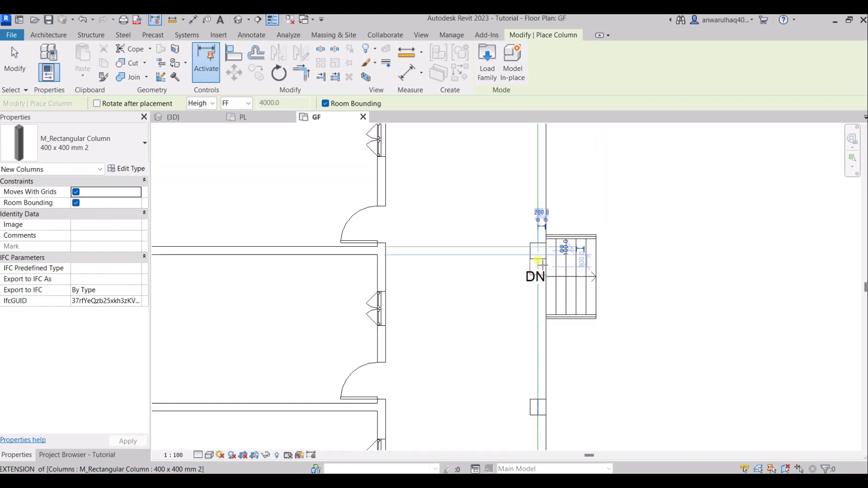
middle_click_drag(550, 267, 557, 390)
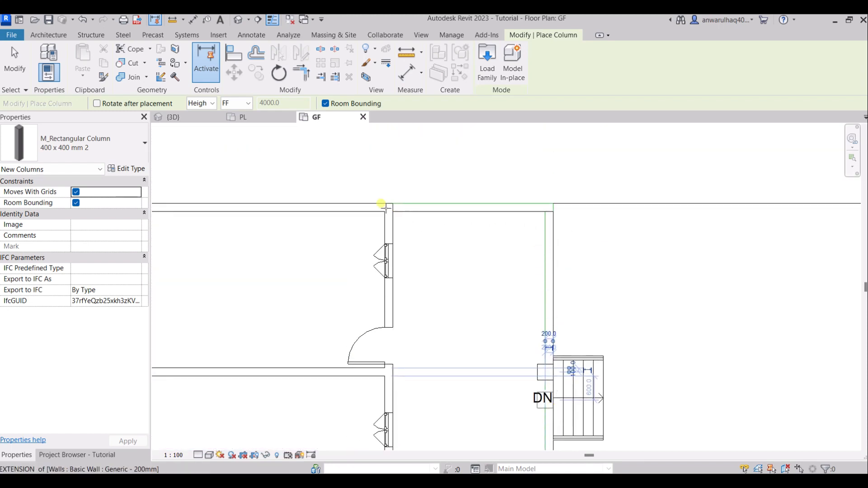
left_click(546, 211)
scroll(557, 266, "down", 2)
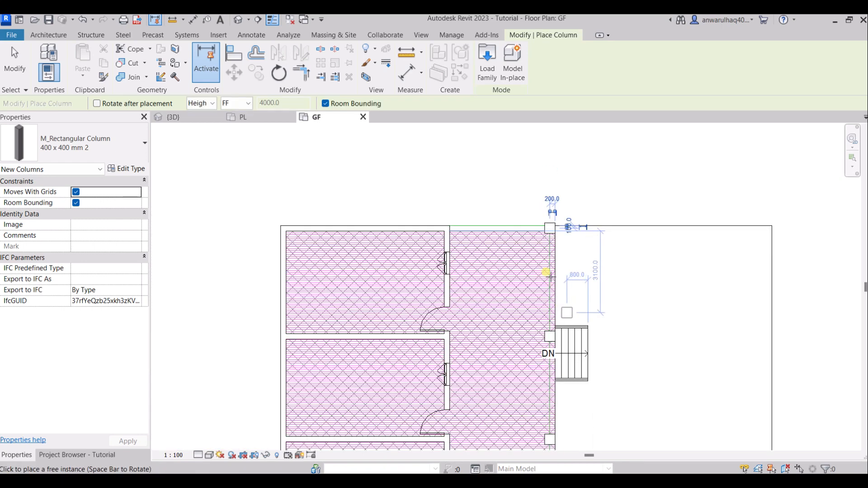
middle_click_drag(545, 272, 525, 204)
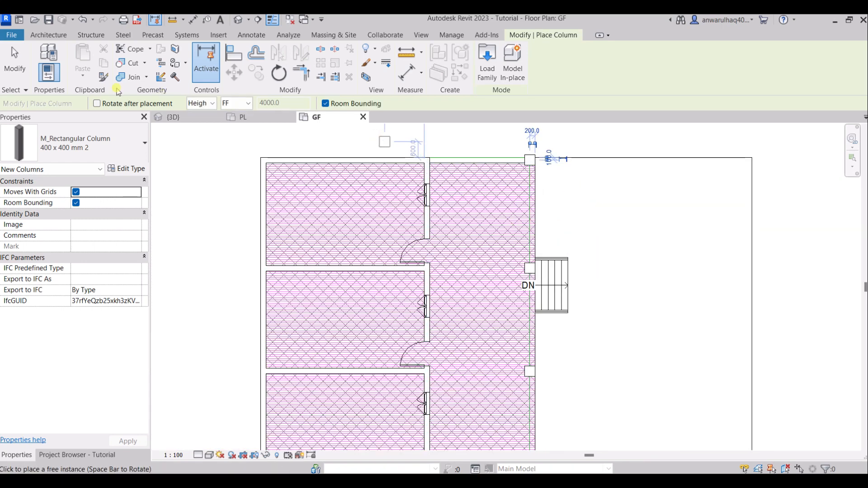
key("w")
key("n")
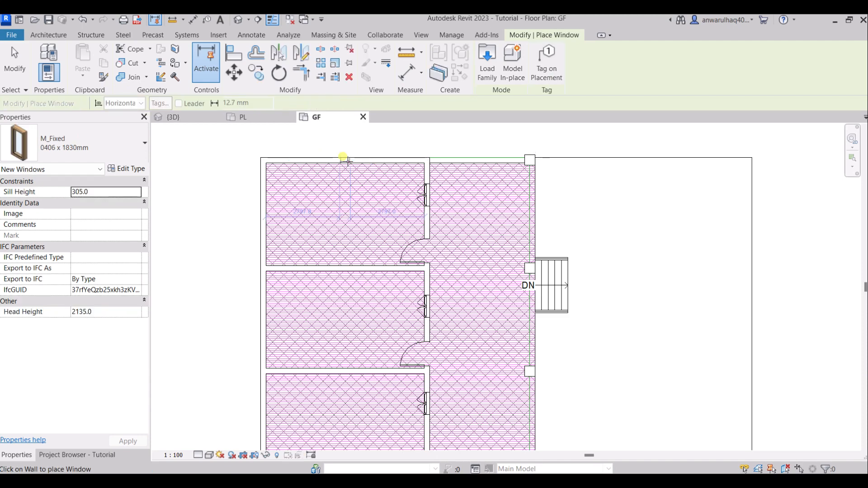
left_click(369, 159)
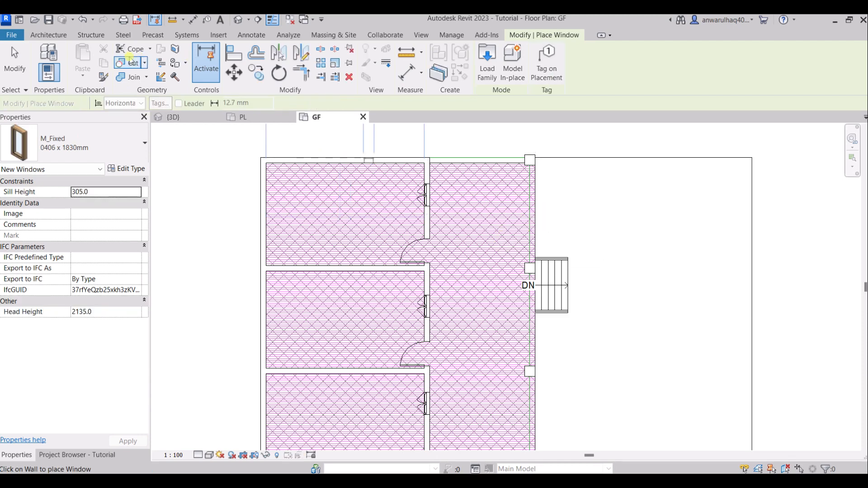
left_click(16, 58)
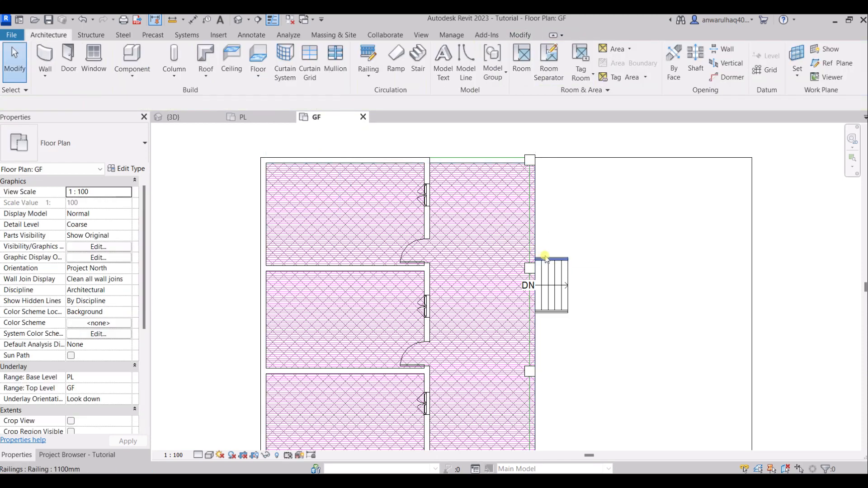
Align the upper side of the entrance stairs with the lower face of the veranda column beside them
left_click(547, 262)
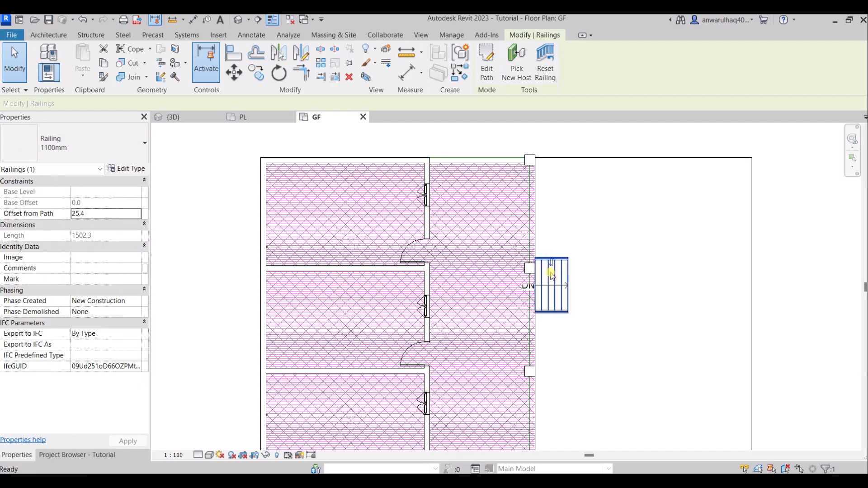
key("Escape")
left_click(552, 276)
scroll(549, 280, "up", 3)
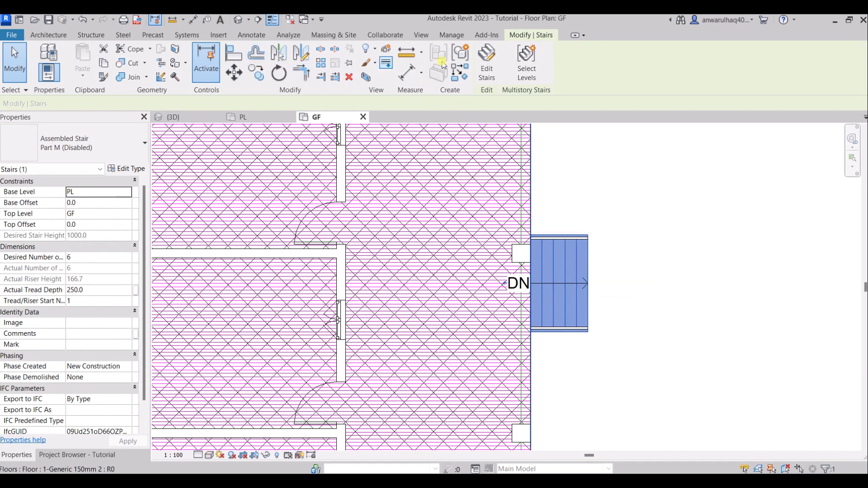
key("Escape")
left_click(520, 35)
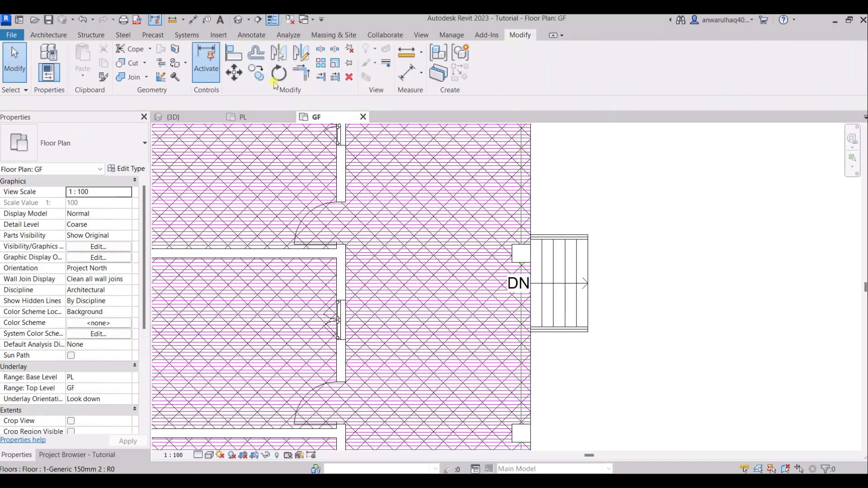
left_click(234, 63)
scroll(513, 255, "up", 2)
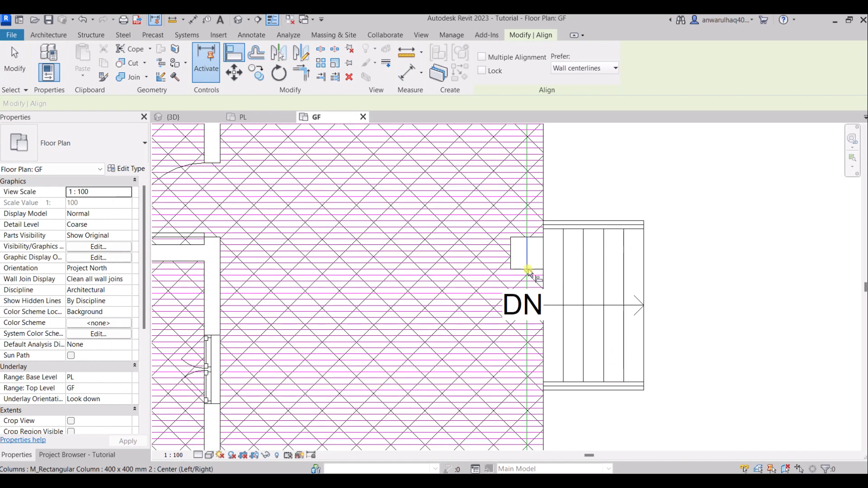
left_click(536, 270)
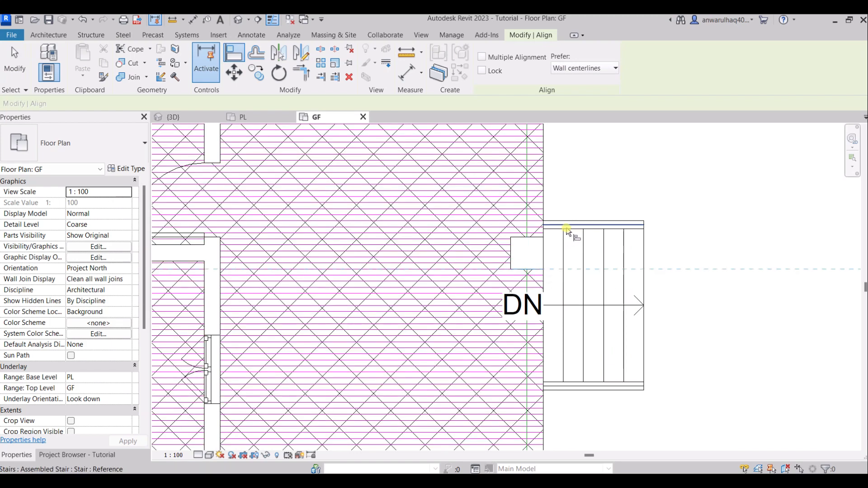
left_click(587, 220)
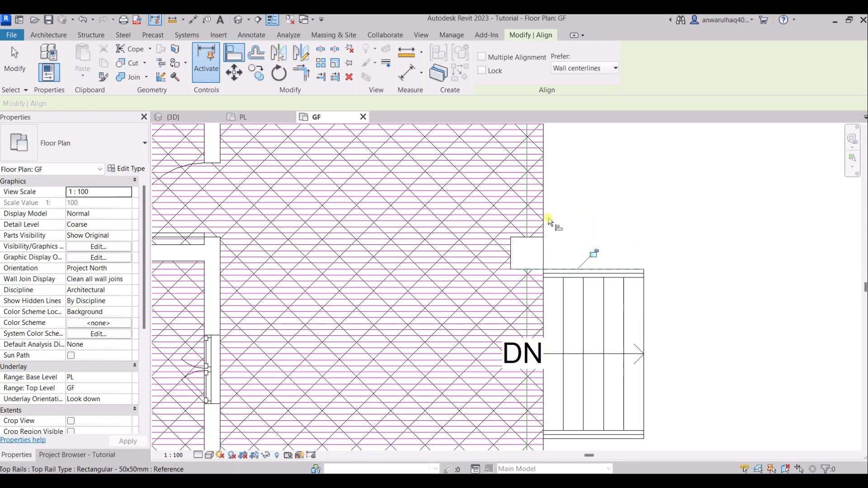
Examine the repositioned stairs and the veranda columns in the 3D view
scroll(606, 348, "down", 1)
middle_click_drag(600, 345, 586, 249)
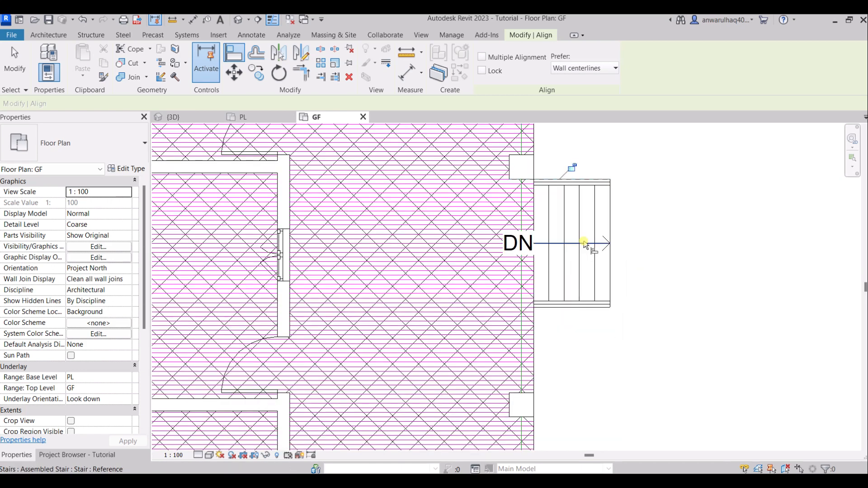
scroll(584, 244, "down", 1)
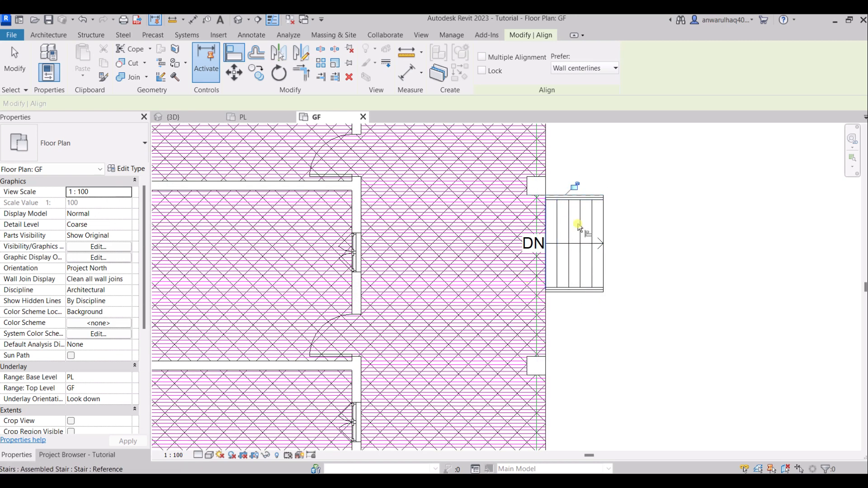
left_click(163, 120)
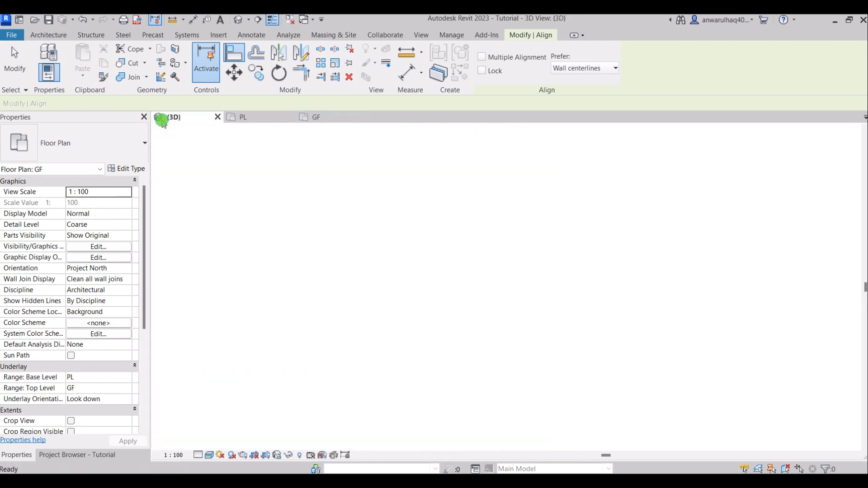
scroll(554, 355, "up", 2)
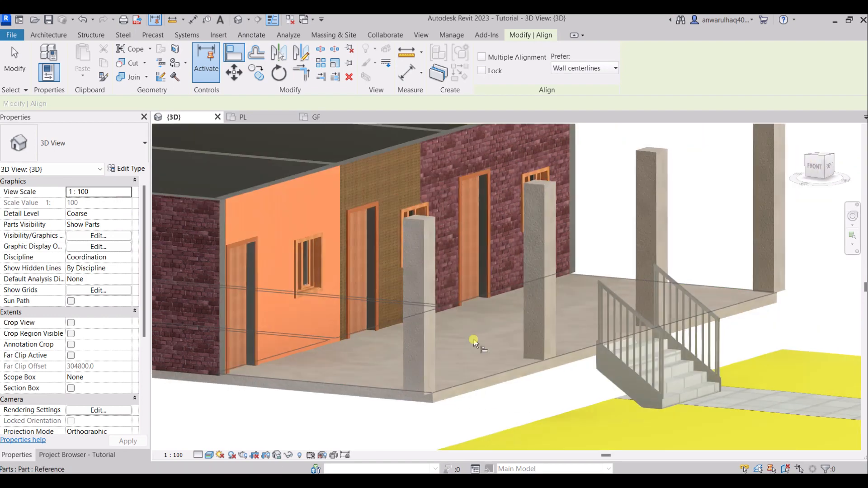
scroll(638, 323, "down", 3)
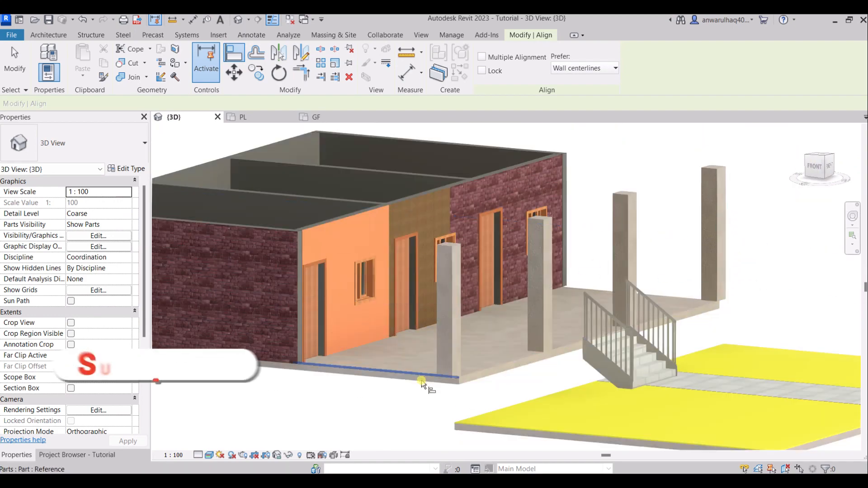
scroll(530, 305, "up", 2)
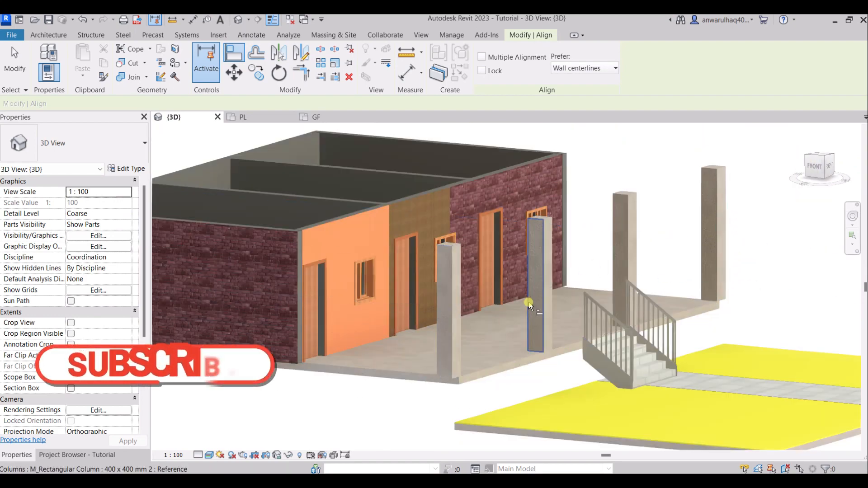
Return to the GF plan and align the lower corner column's outer face with the veranda's lower outer edge
left_click(328, 119)
scroll(565, 263, "down", 4)
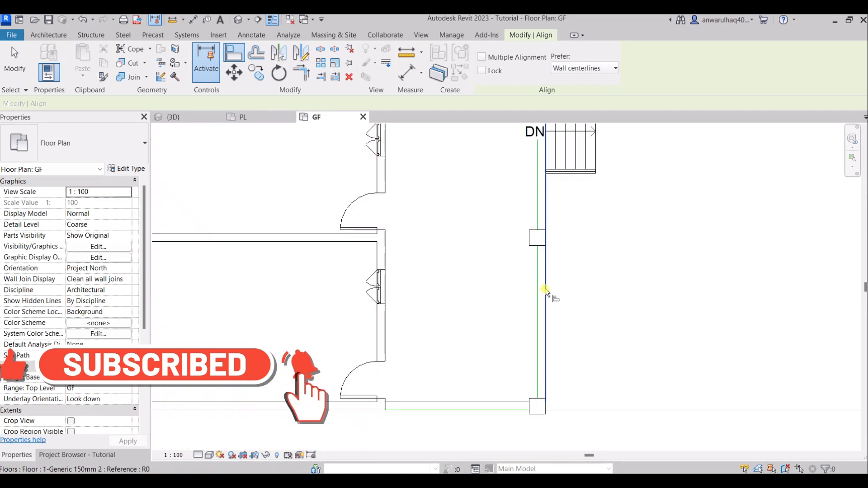
scroll(530, 413, "up", 2)
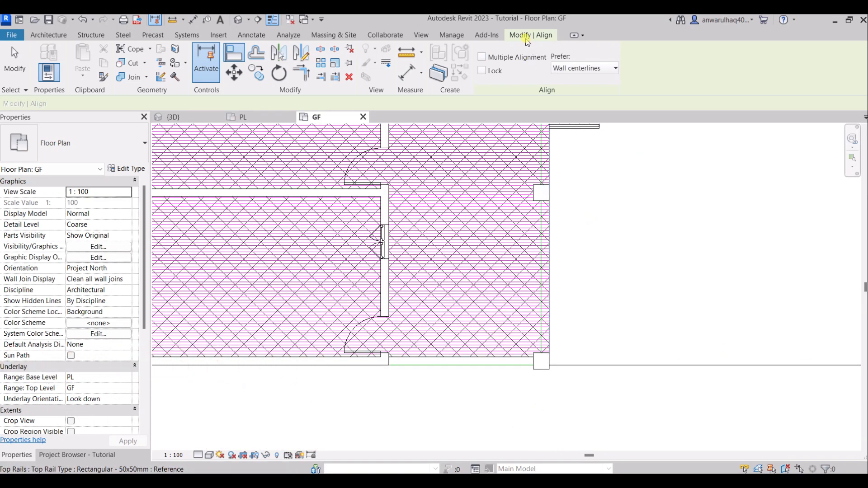
left_click(534, 365)
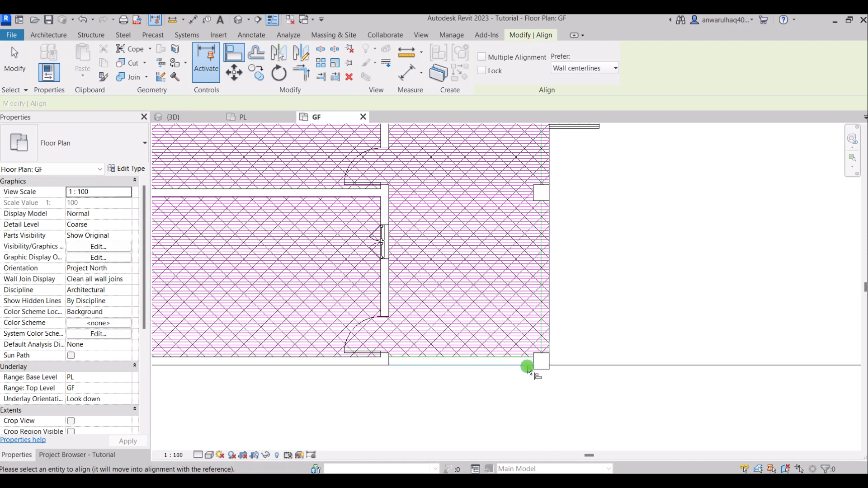
left_click(542, 369)
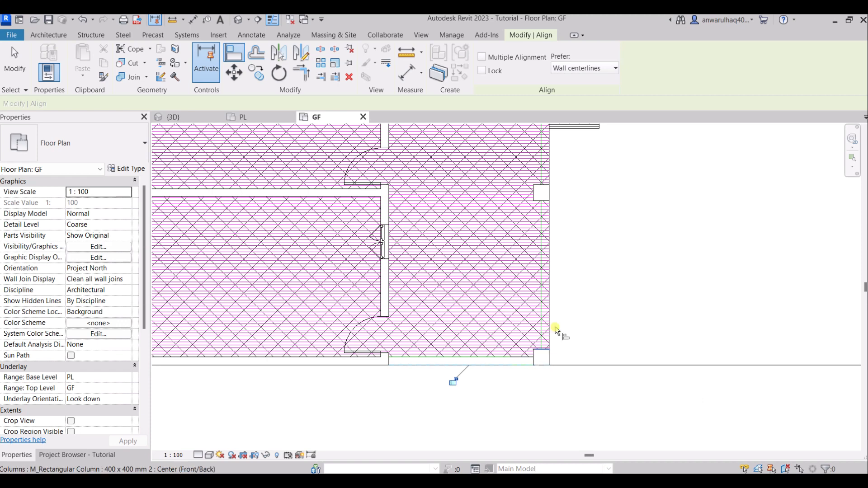
Align the upper corner column's outer face with the veranda's upper outer edge, flush with the building's end wall
scroll(554, 284, "down", 2)
middle_click_drag(553, 243, 557, 443)
scroll(515, 213, "up", 2)
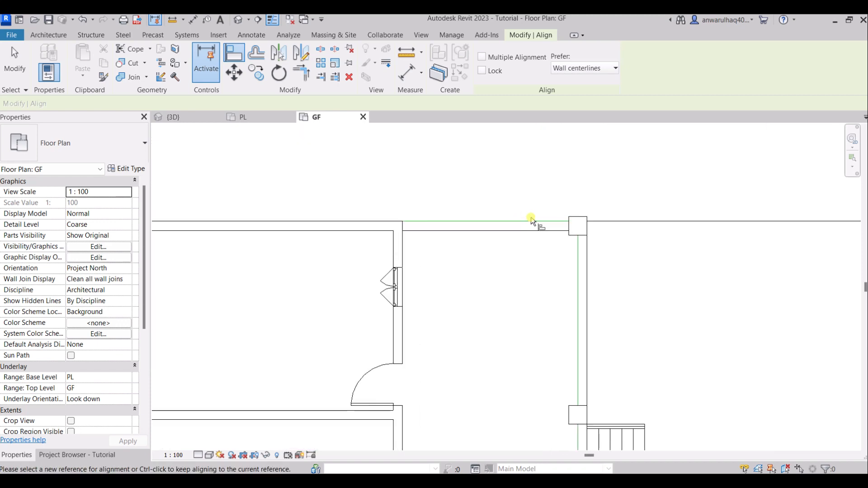
left_click(543, 221)
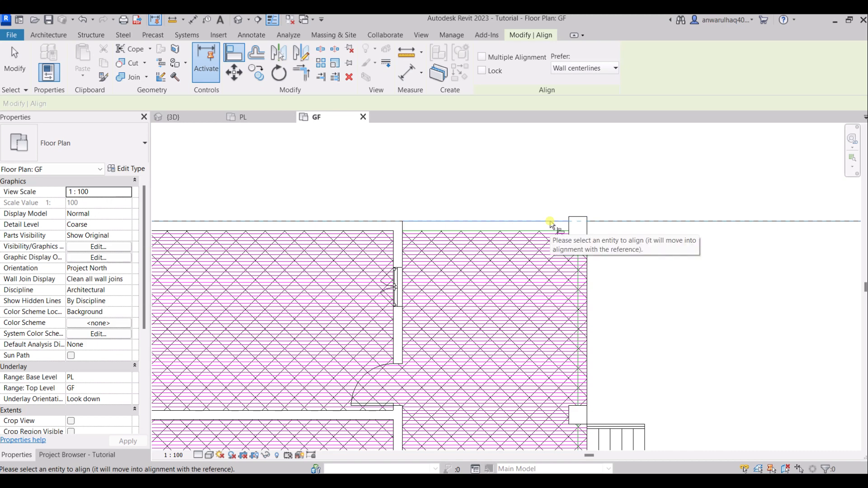
left_click(578, 220)
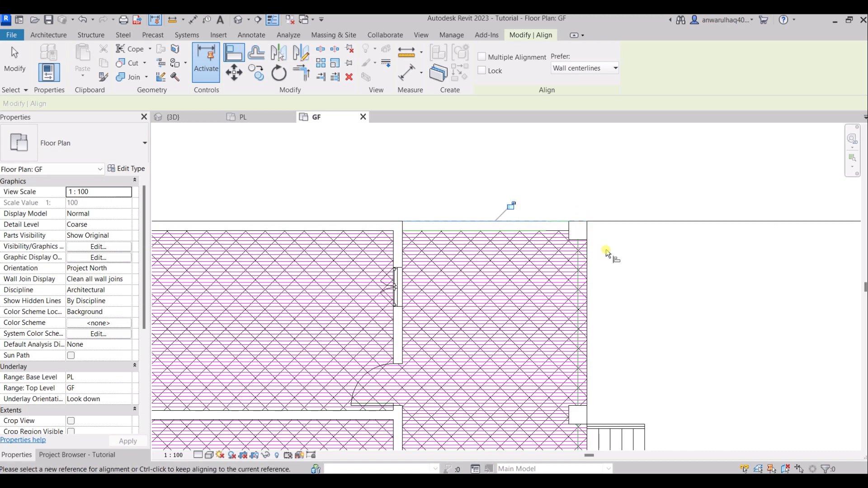
Examine the aligned corner columns and the stairs from the front and back of the 3D model
scroll(601, 290, "down", 3)
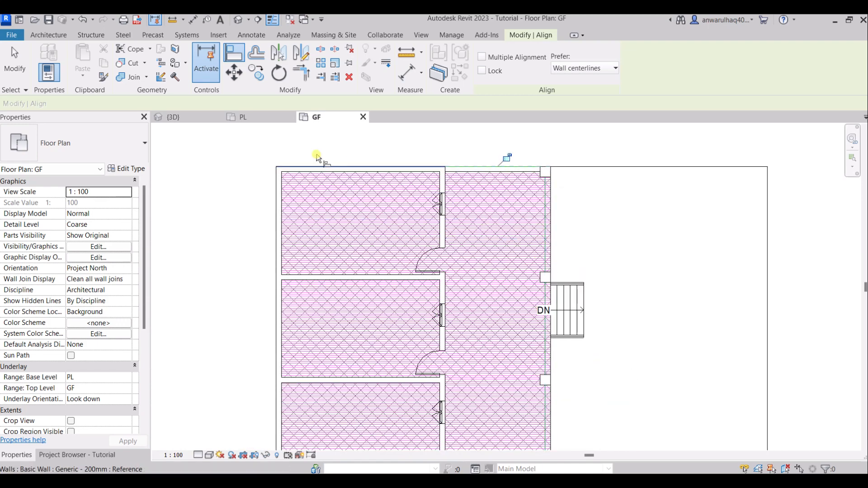
left_click(189, 120)
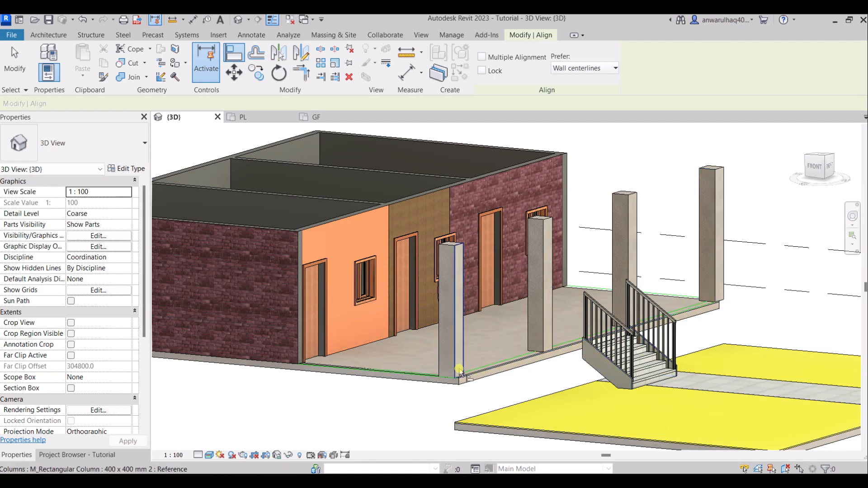
left_click(323, 118)
scroll(551, 178, "up", 4)
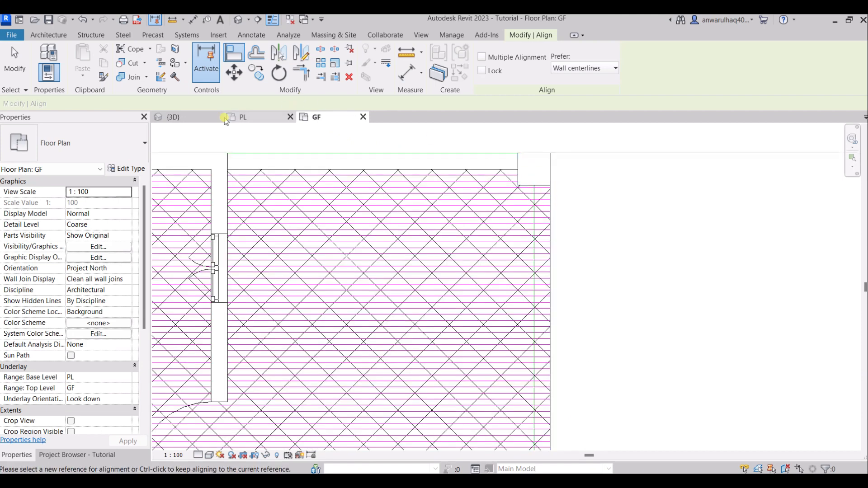
left_click(174, 117)
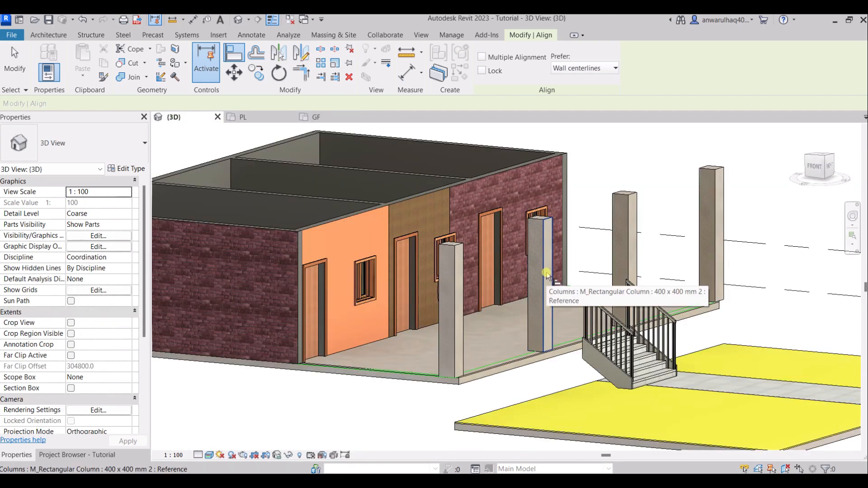
middle_click_drag(546, 273, 389, 347, "shift")
scroll(450, 353, "up", 4)
scroll(631, 341, "down", 3)
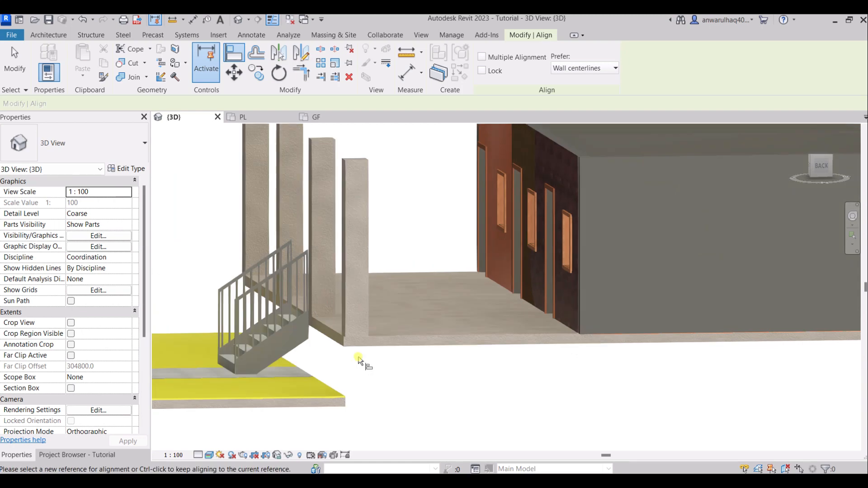
scroll(434, 367, "down", 1)
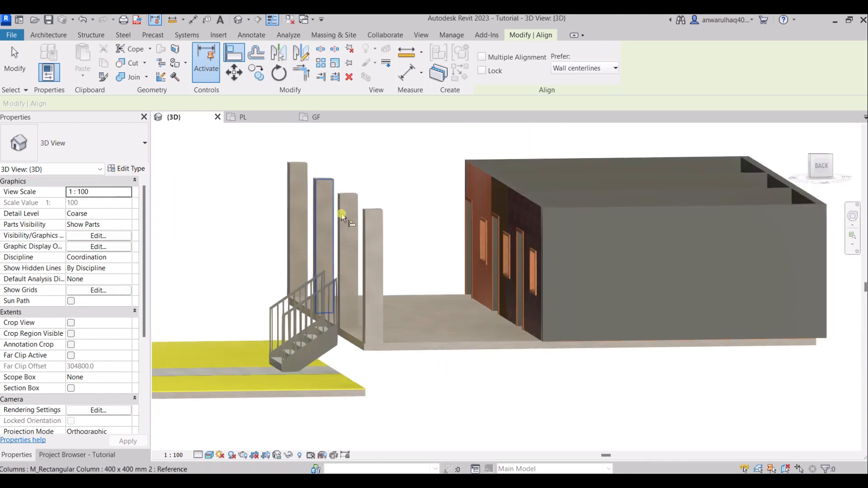
scroll(383, 259, "down", 1)
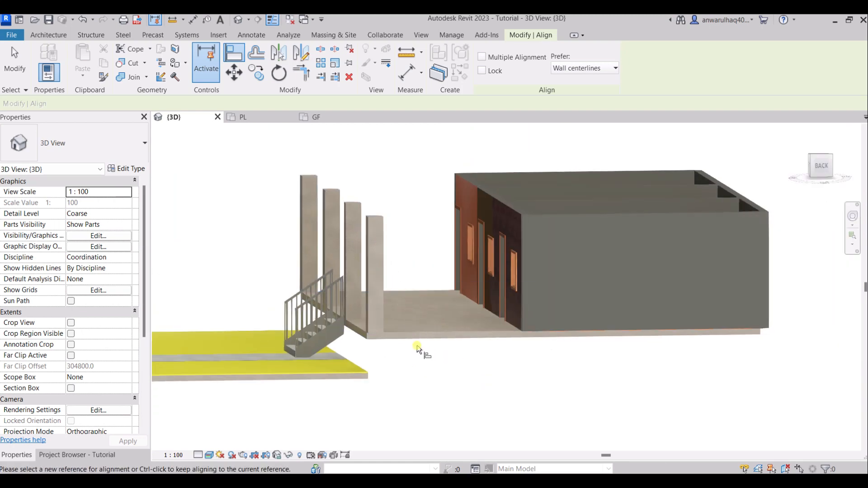
middle_click_drag(416, 347, 604, 362, "shift")
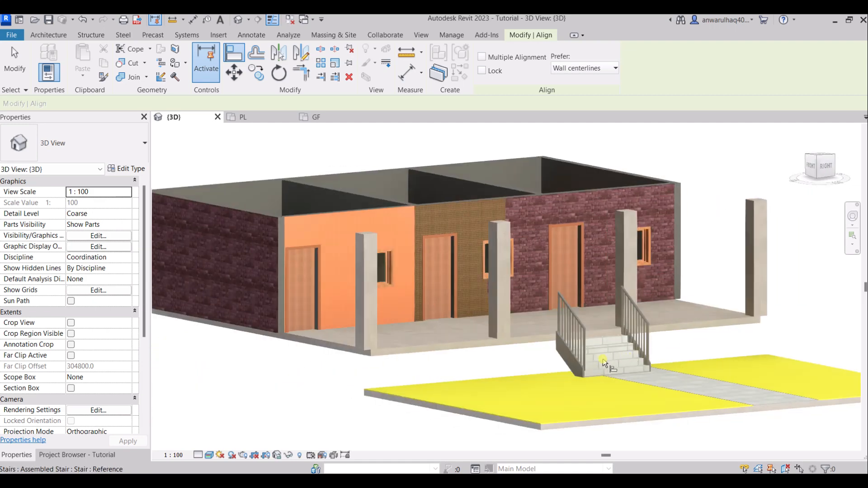
left_click(560, 324)
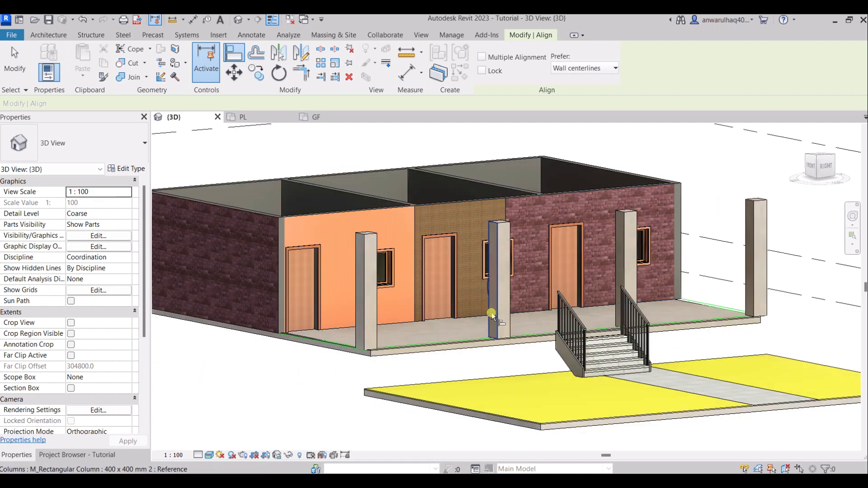
scroll(504, 319, "down", 2)
scroll(529, 340, "down", 2)
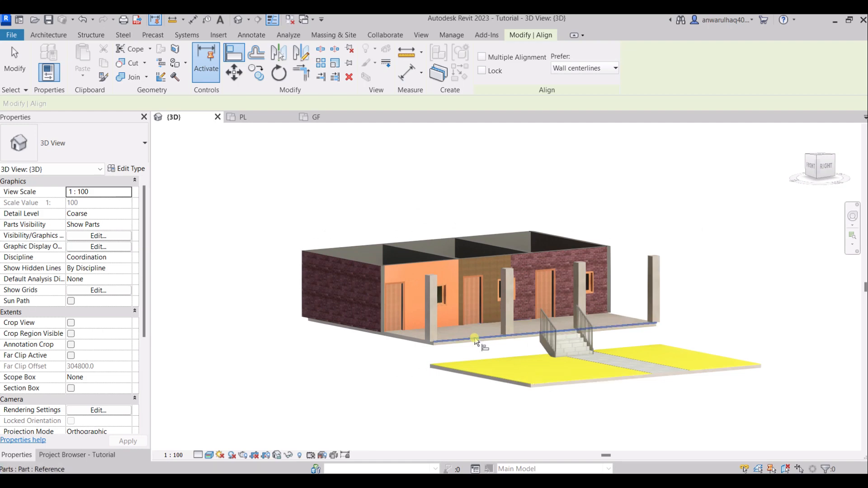
middle_click_drag(479, 352, 494, 393, "shift")
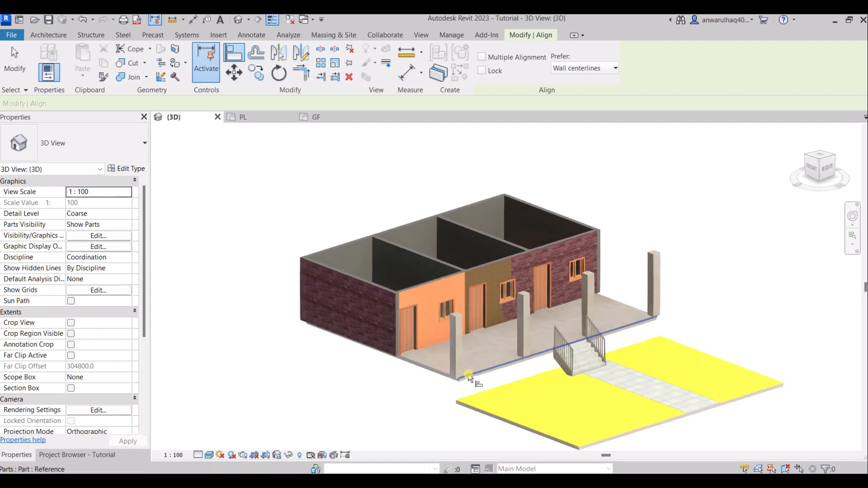
scroll(468, 376, "up", 4)
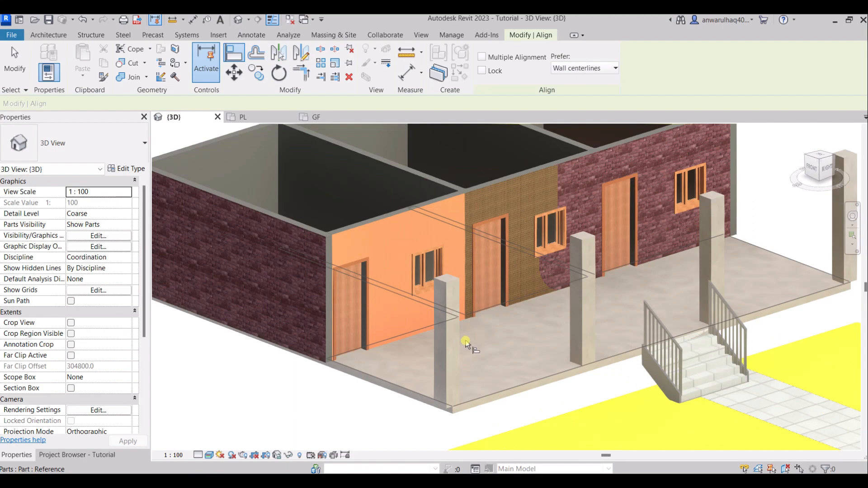
Leave the Align command and select the veranda's front corner column beside the orange wall in the 3D view
key("Escape")
key("Escape")
left_click(452, 285)
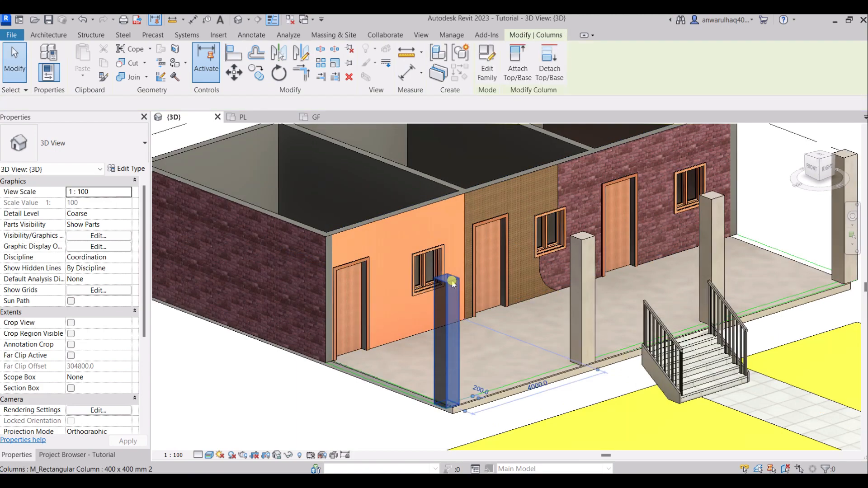